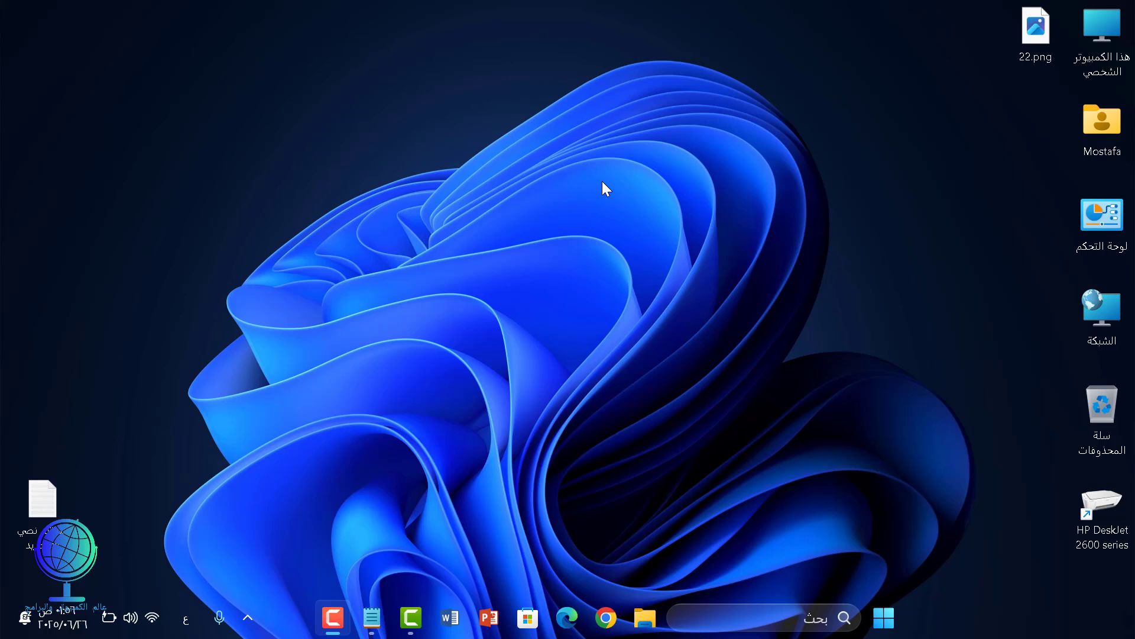
# Open the Run dialog, switch to the Notepad document and copy its text "regedit"
pyautogui.press('super+r')
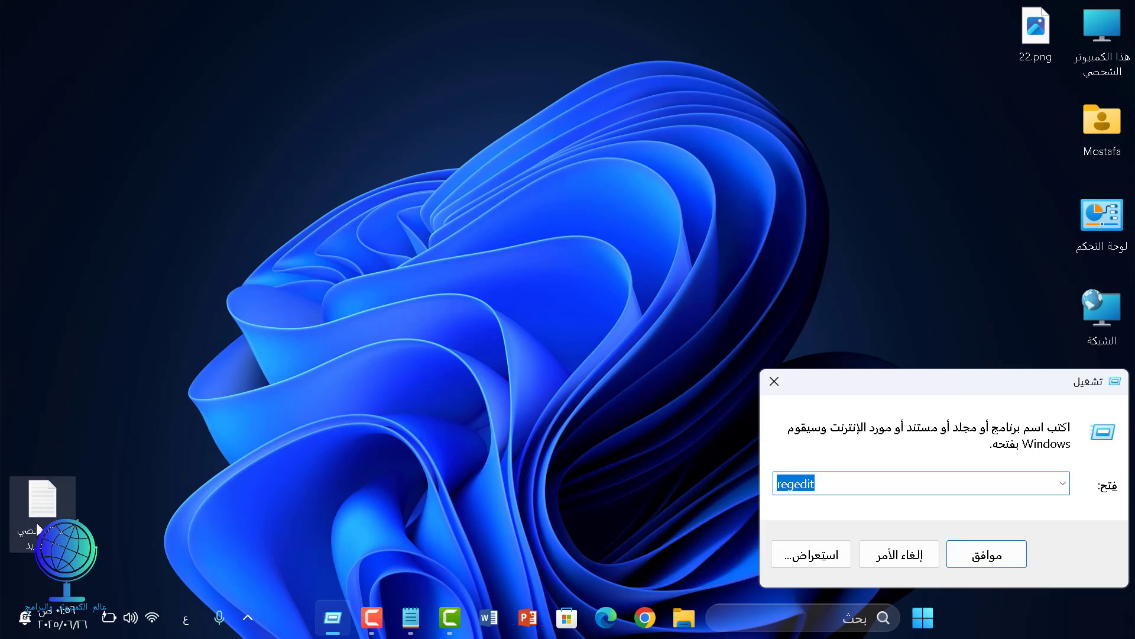
pyautogui.click(411, 616)
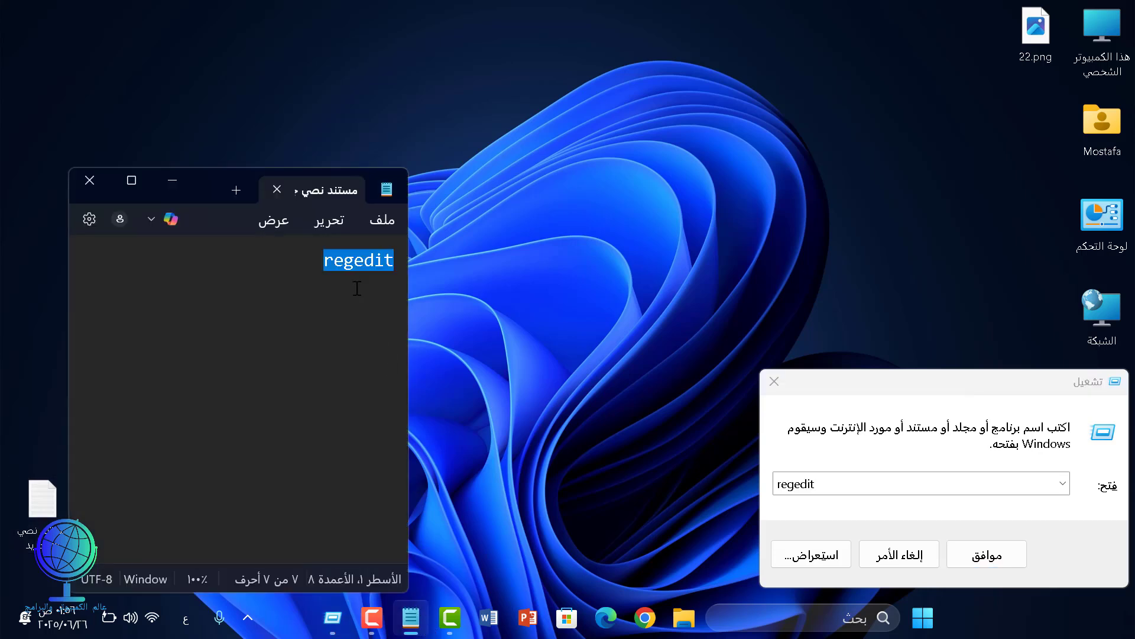
pyautogui.click(354, 261)
pyautogui.doubleClick(354, 261)
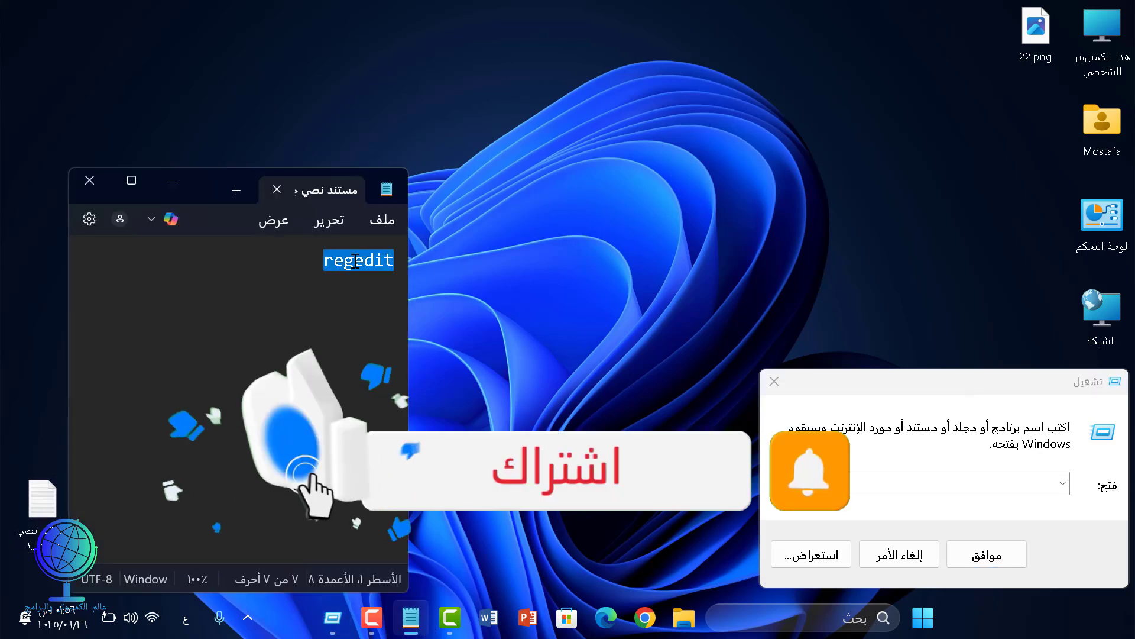
pyautogui.rightClick(354, 261)
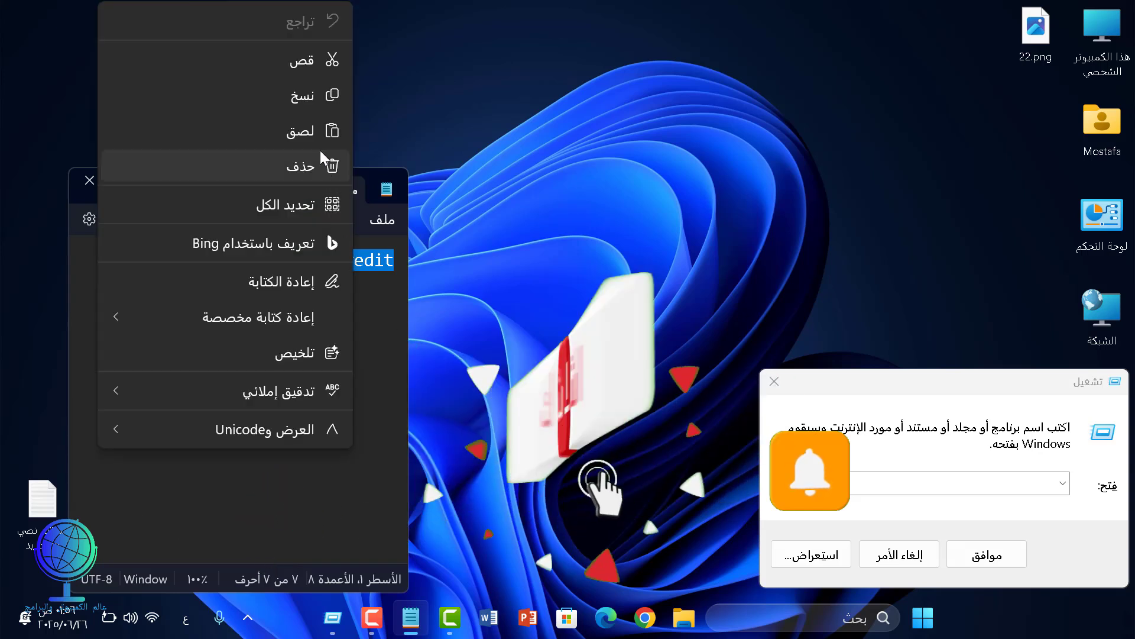
pyautogui.click(314, 97)
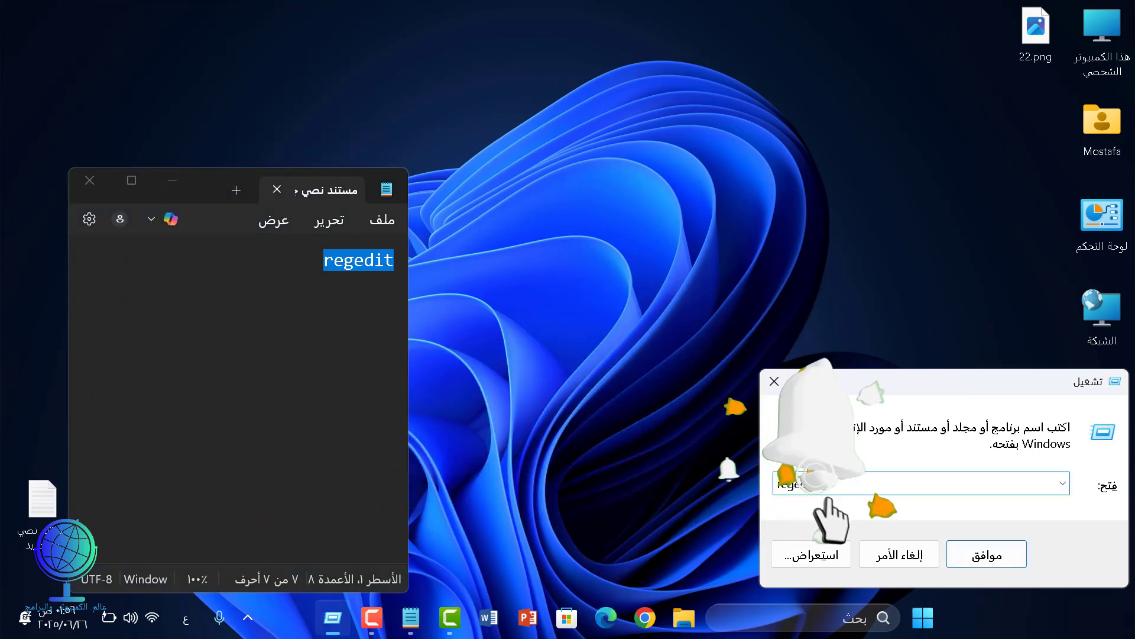
# Paste "regedit" into the Run dialog, minimize the Notepad window and launch the Registry Editor
pyautogui.click(811, 482)
pyautogui.hotkey('ctrl', 'v')
pyautogui.rightClick(810, 480)
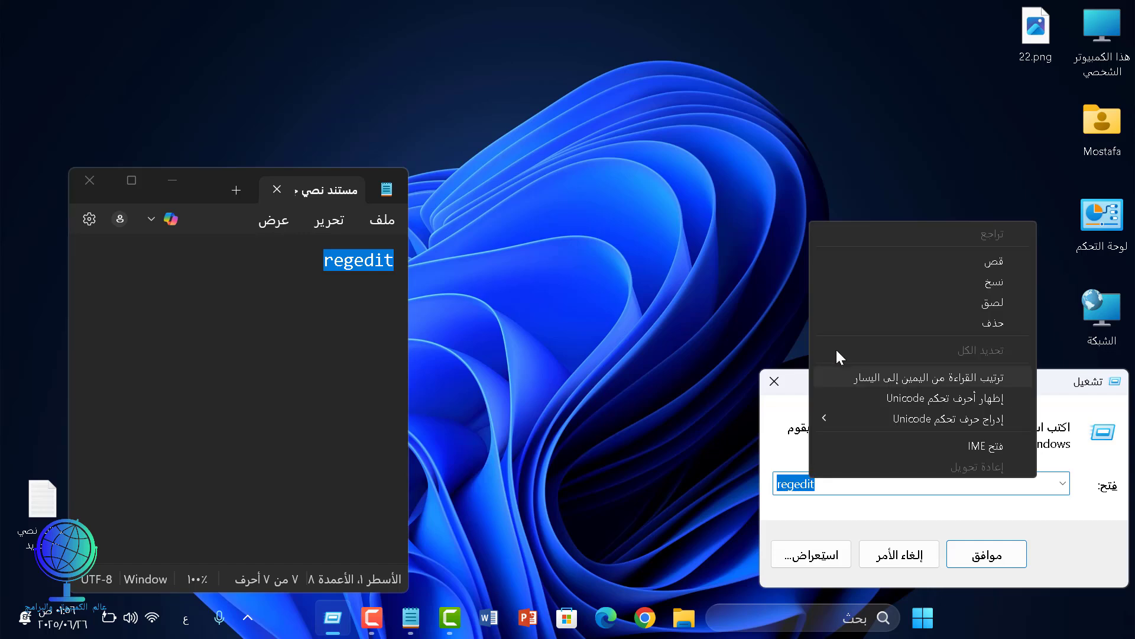
pyautogui.click(889, 300)
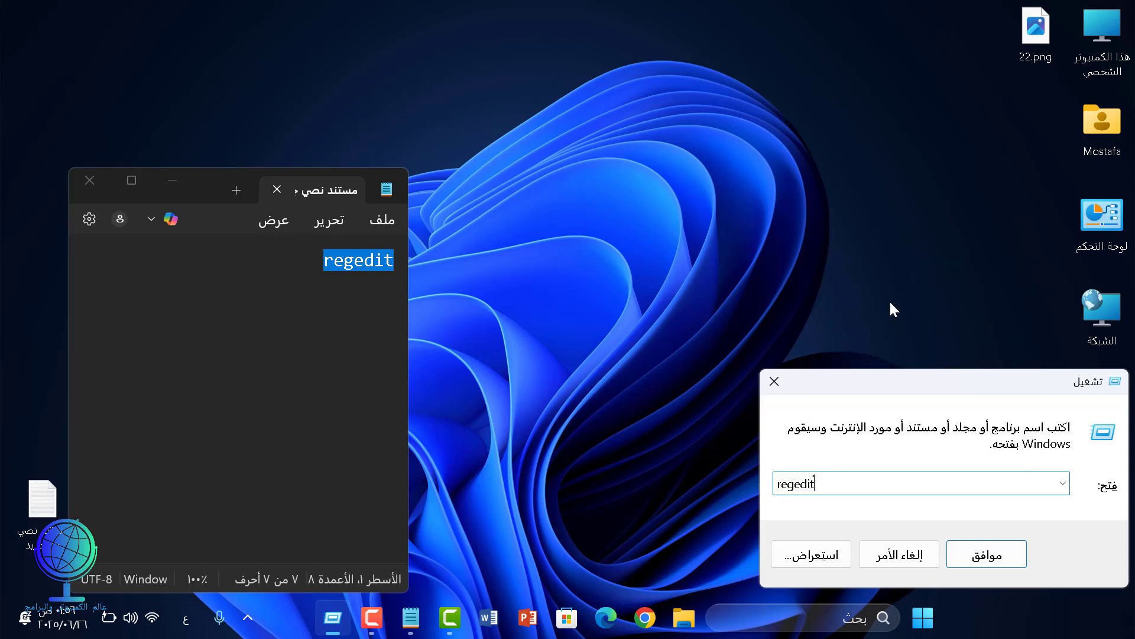
pyautogui.click(171, 181)
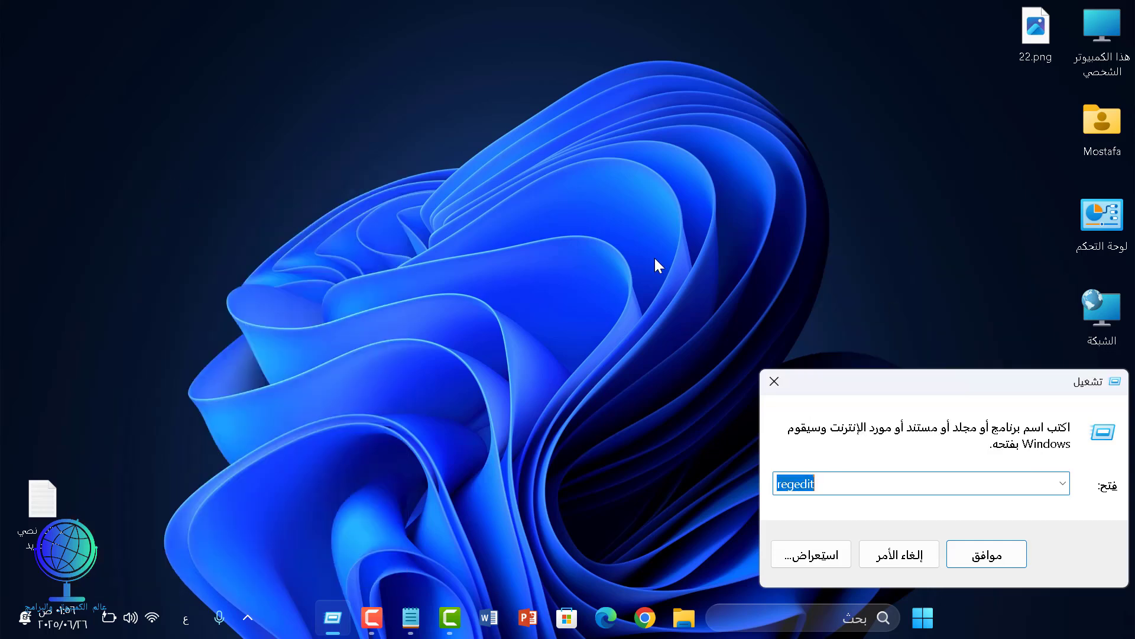
pyautogui.click(1001, 553)
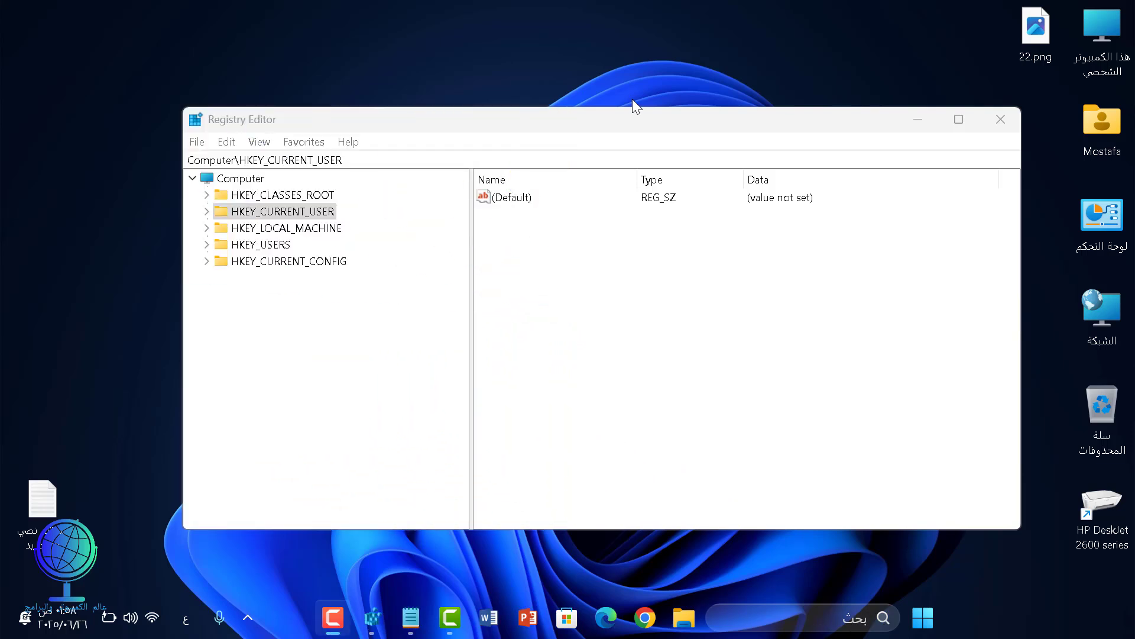
# Open the registry key HKEY_CURRENT_USER\Software\DownloadManager and maximize the Registry Editor window
pyautogui.doubleClick(264, 218)
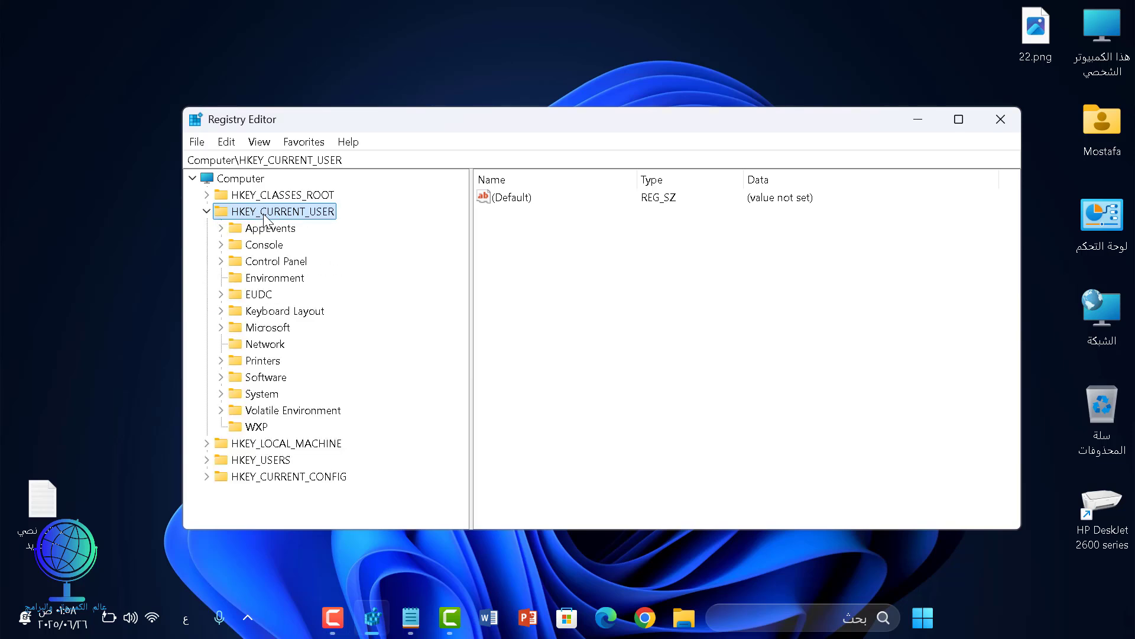
pyautogui.doubleClick(248, 378)
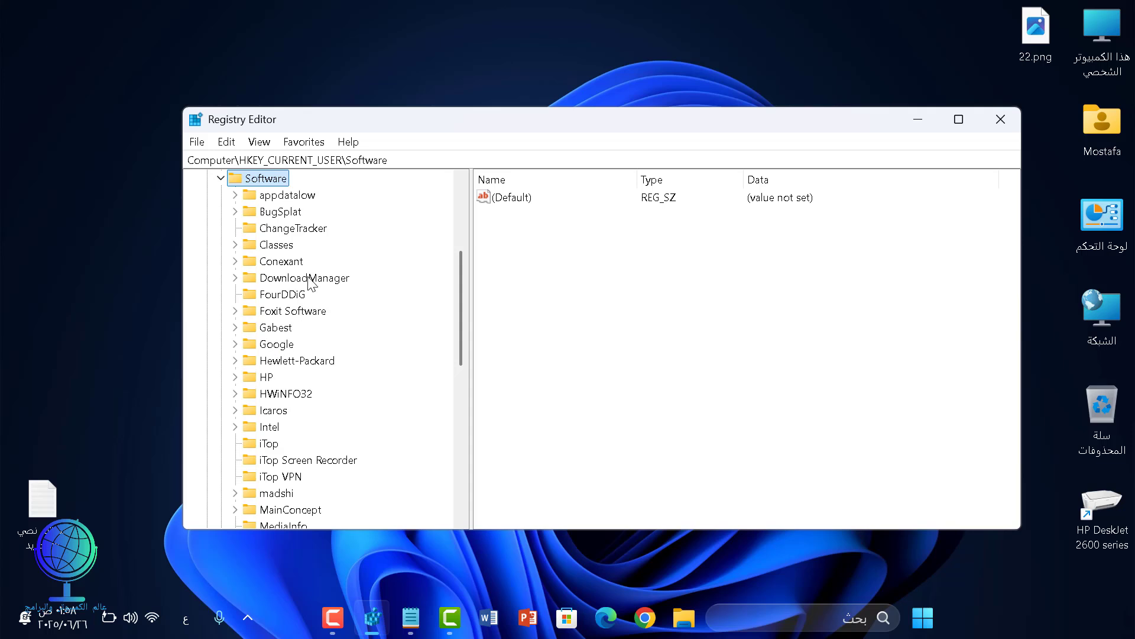
pyautogui.click(311, 282)
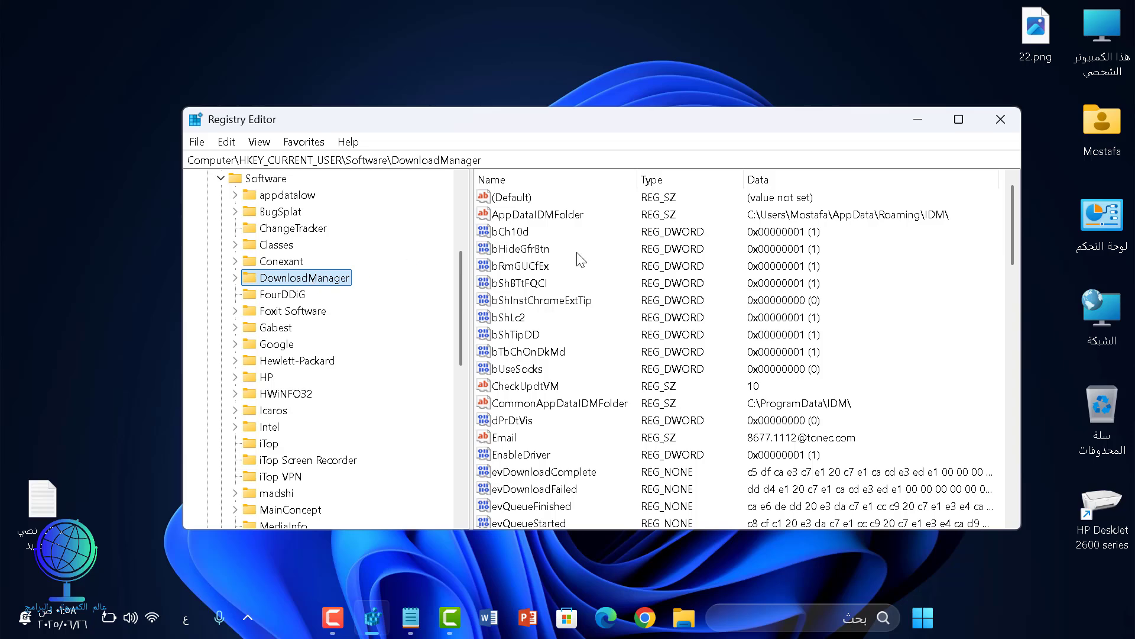
pyautogui.click(959, 120)
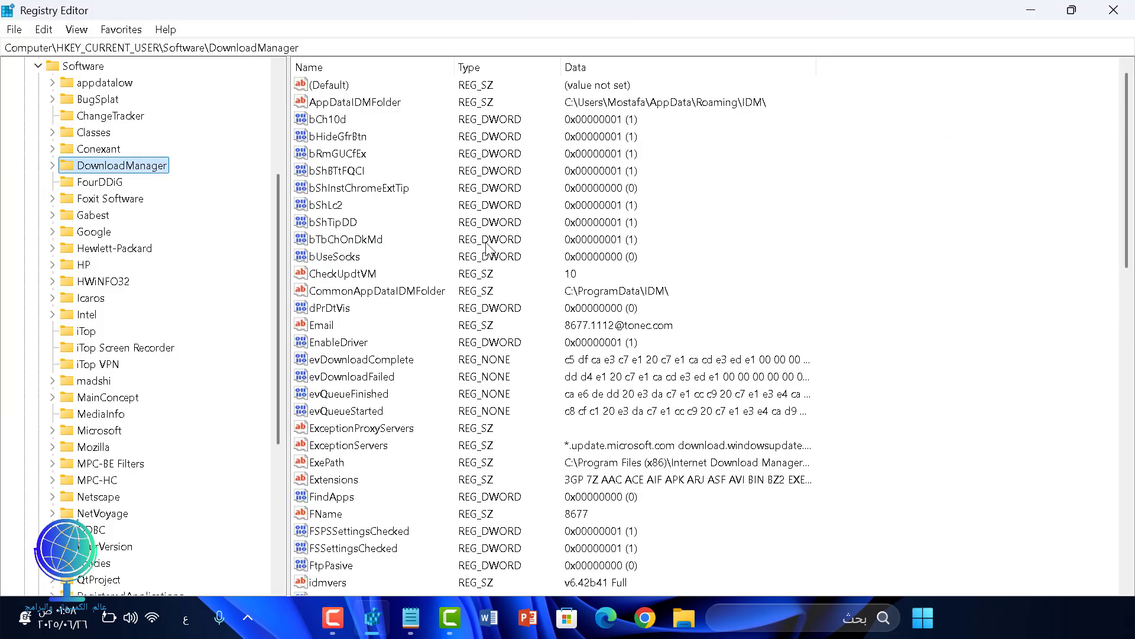
# Set the value data of the LstCheck string in the DownloadManager key to 06/22/90
pyautogui.scroll(-3, 436, 256)
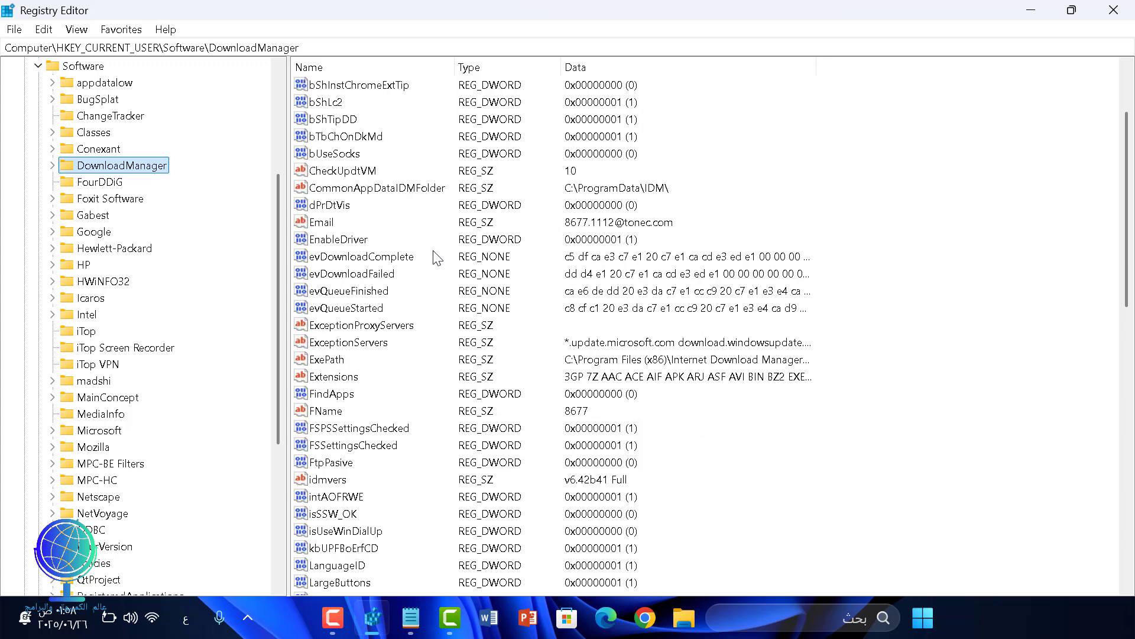
pyautogui.scroll(-2, 436, 256)
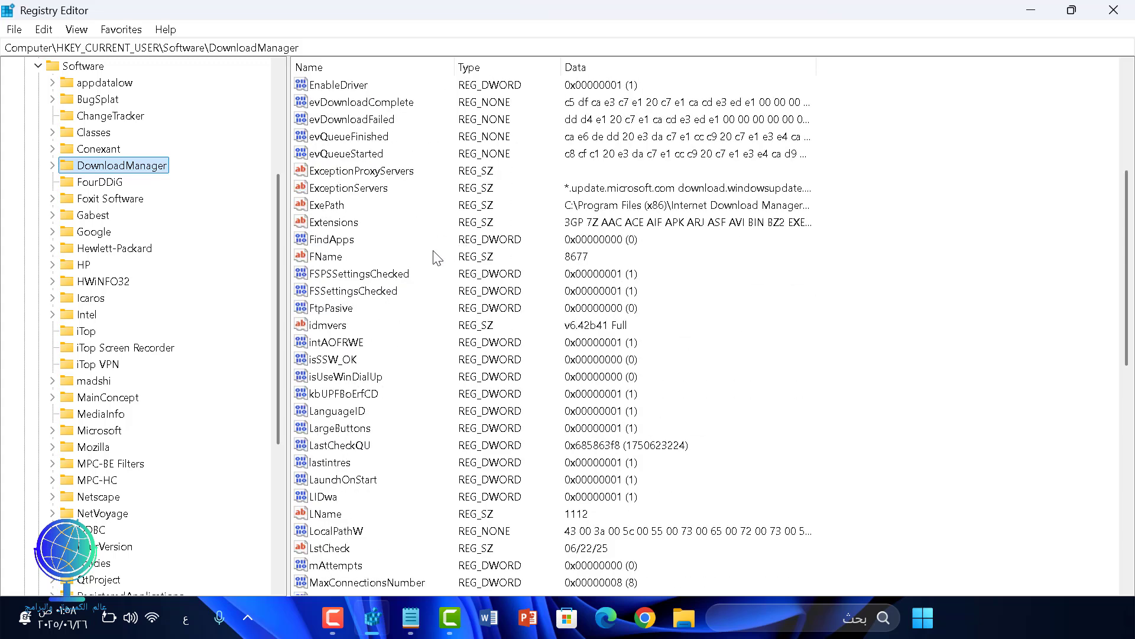
pyautogui.scroll(-3, 437, 257)
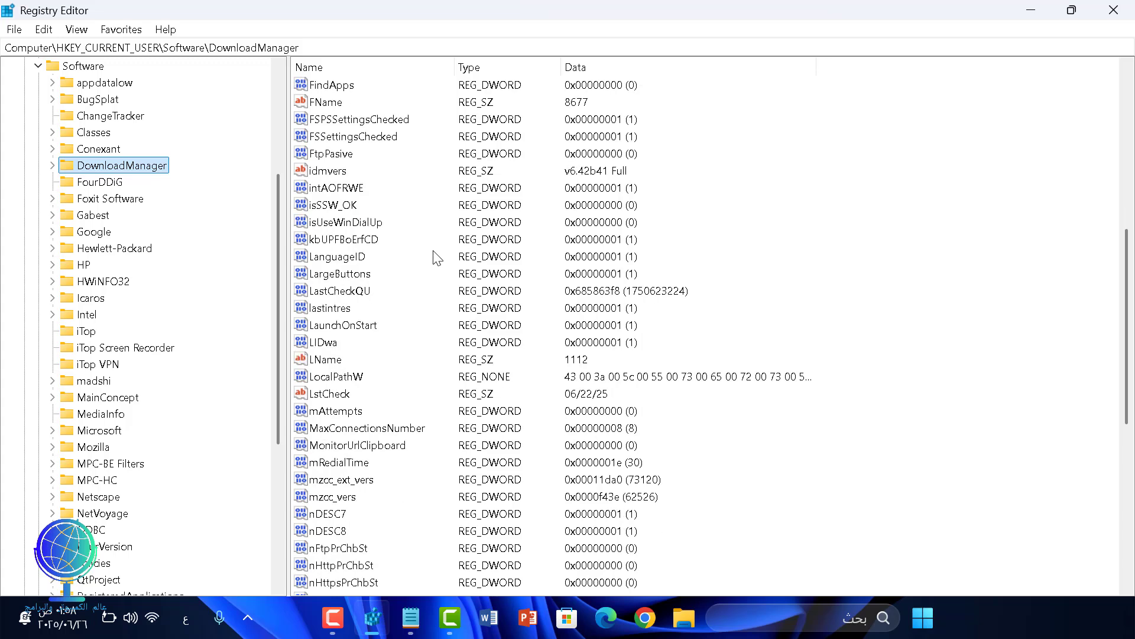
pyautogui.click(329, 397)
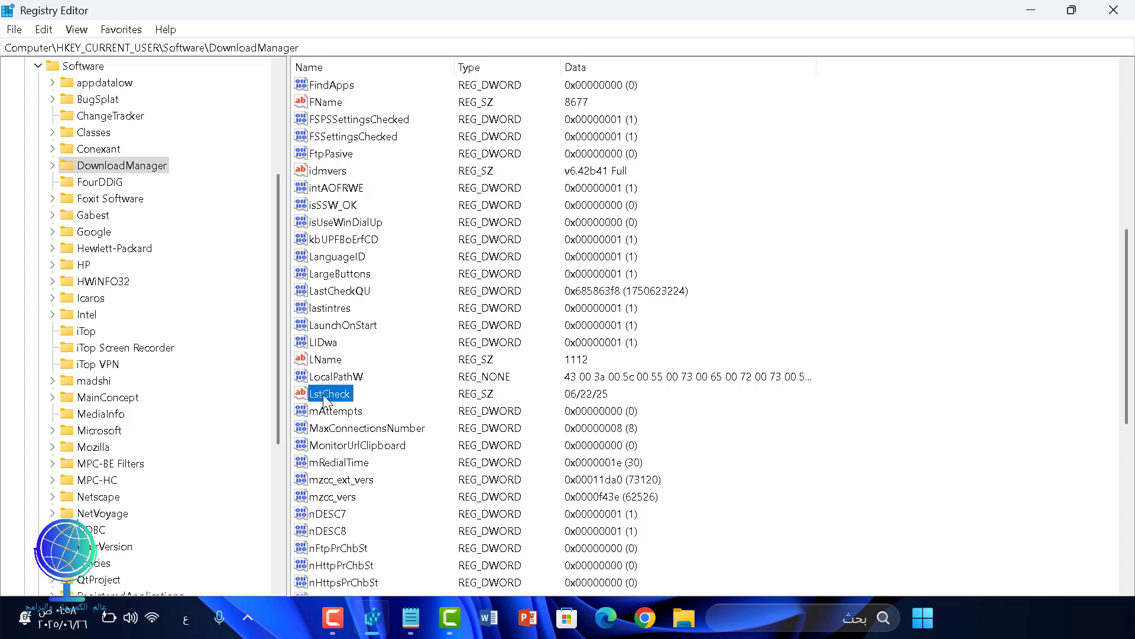
pyautogui.rightClick(322, 395)
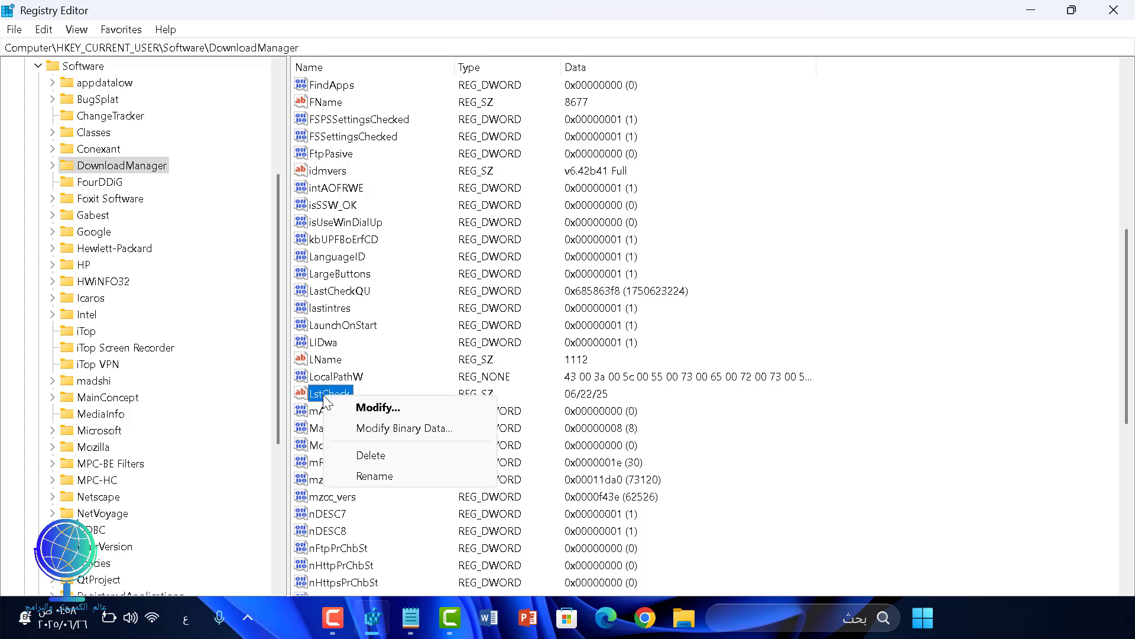
pyautogui.click(379, 408)
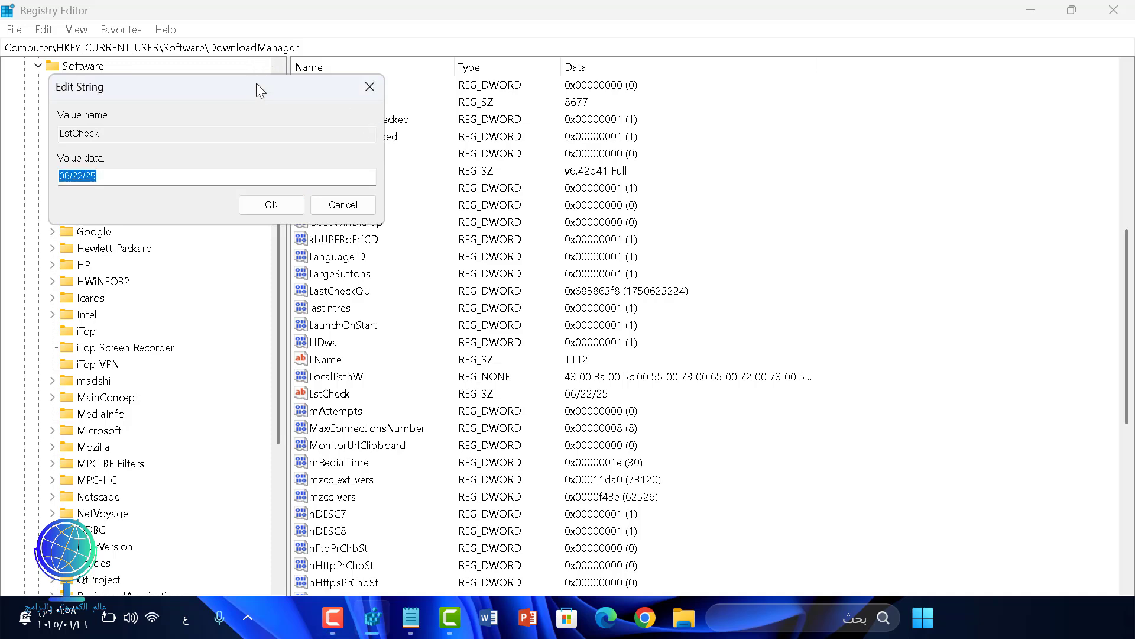
pyautogui.moveTo(256, 83); pyautogui.dragTo(557, 161)
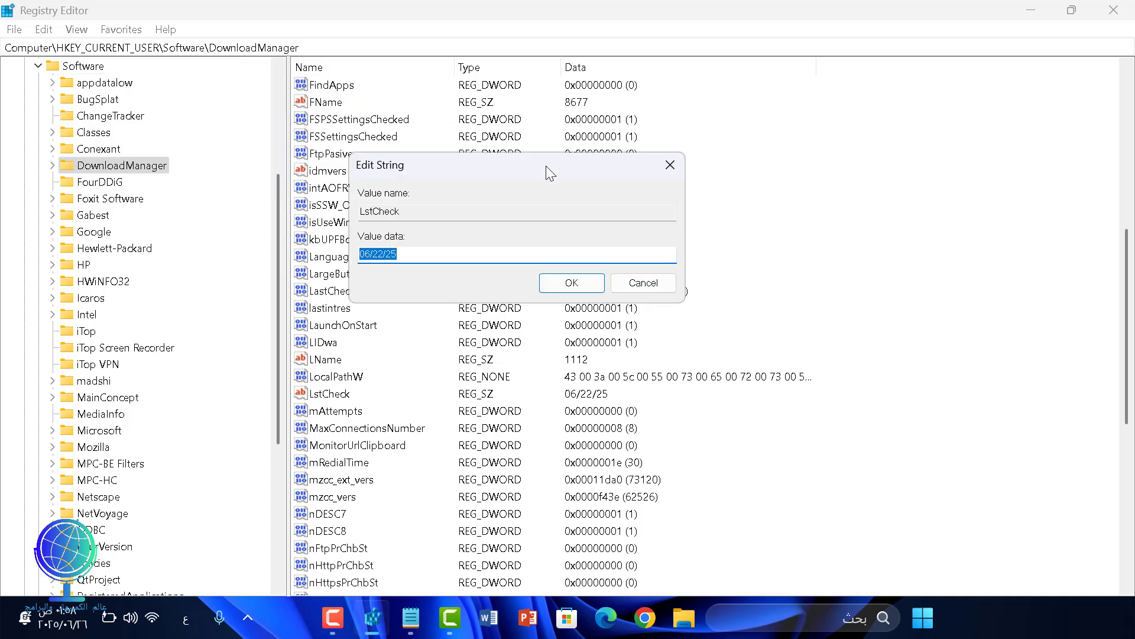
pyautogui.click(451, 261)
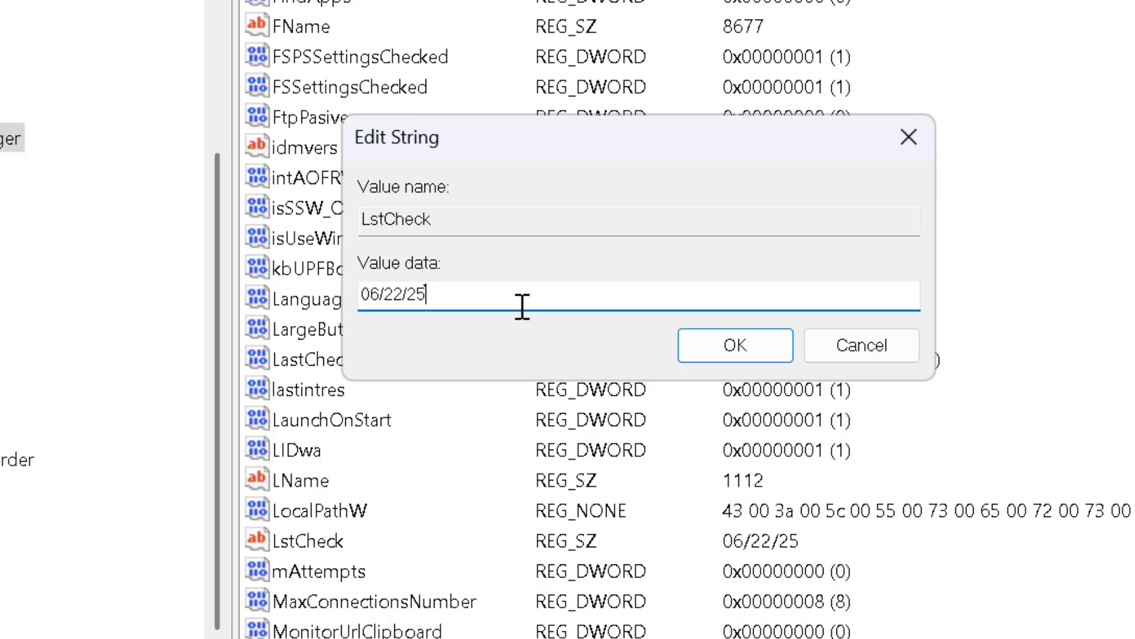
pyautogui.press('BackSpace')
pyautogui.press('BackSpace')
pyautogui.write('90')
pyautogui.click(727, 349)
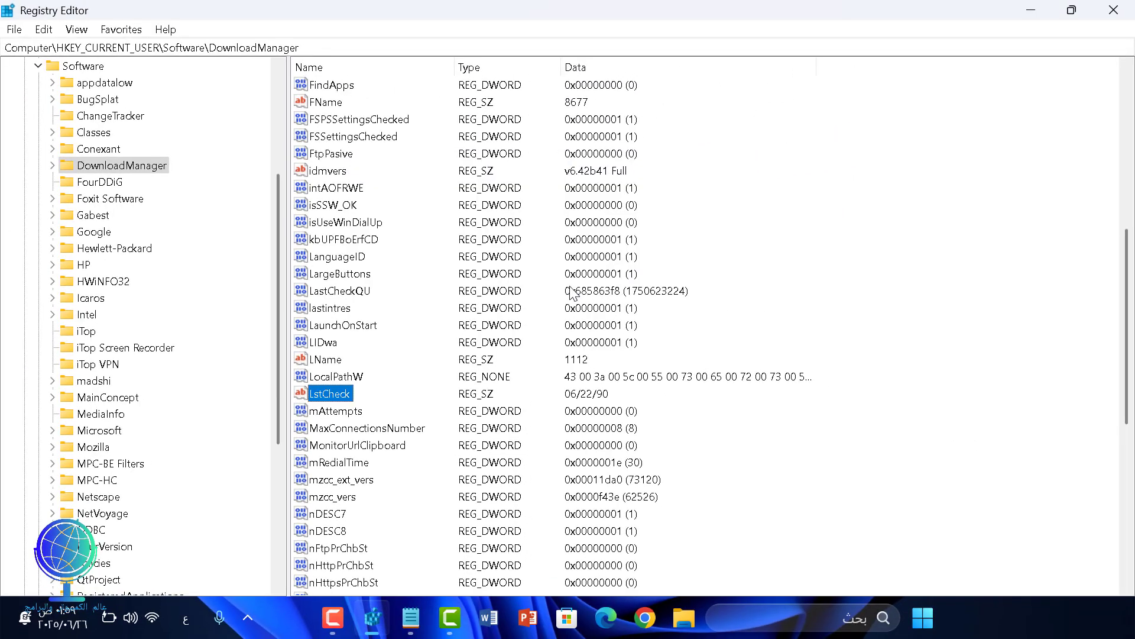
# Reopen the LstCheck string to check its value data, and close the dialog without altering the date
pyautogui.rightClick(327, 401)
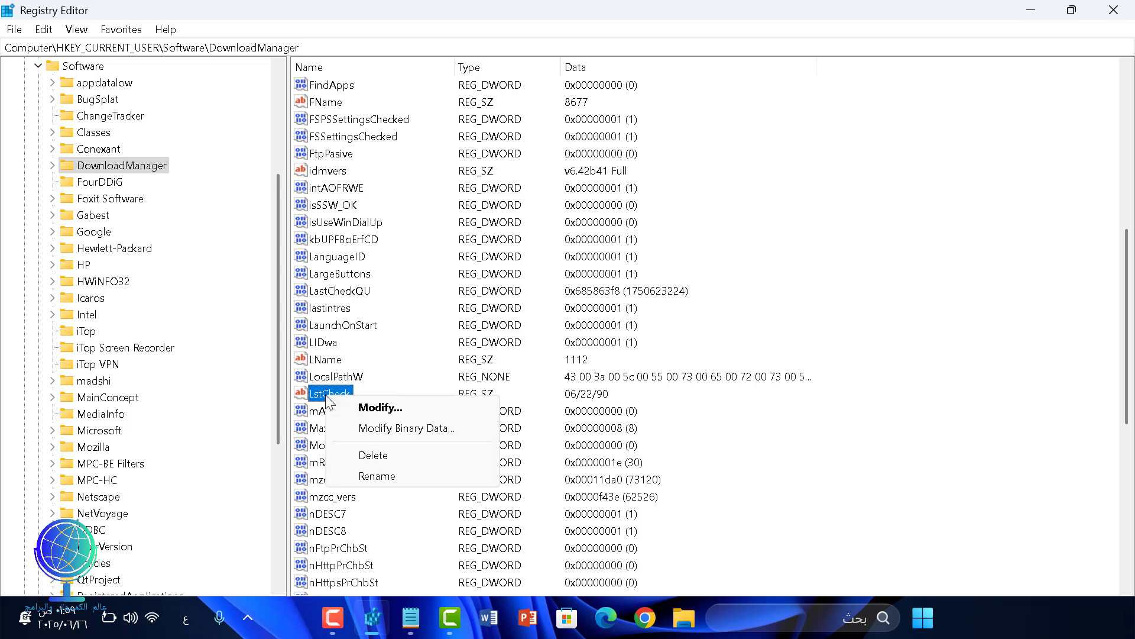
pyautogui.click(368, 410)
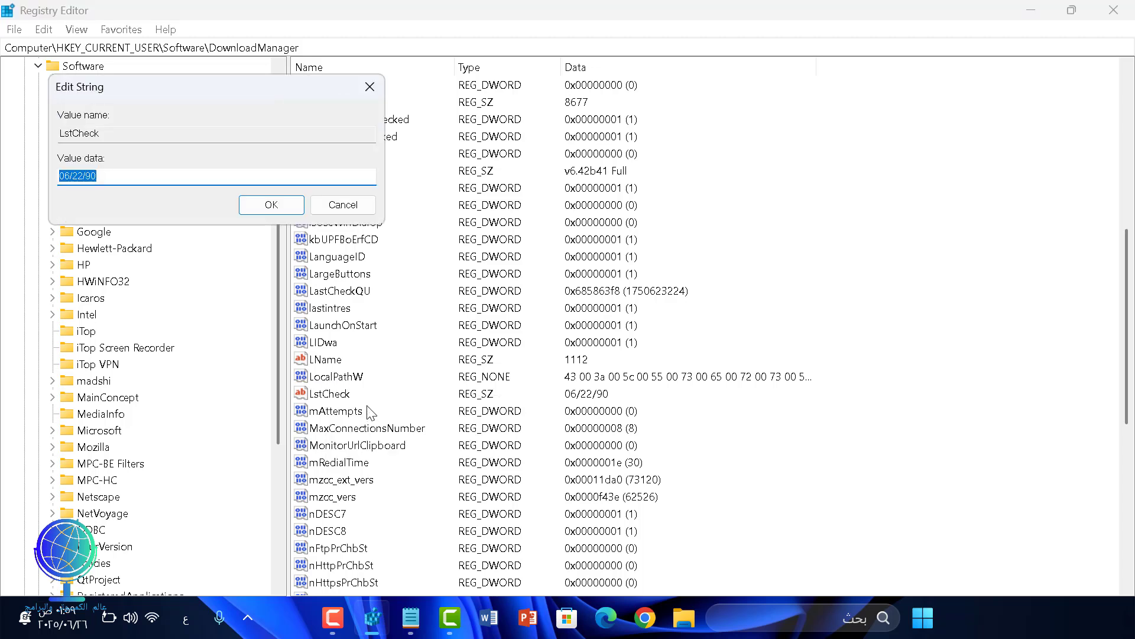
pyautogui.click(138, 180)
pyautogui.click(247, 206)
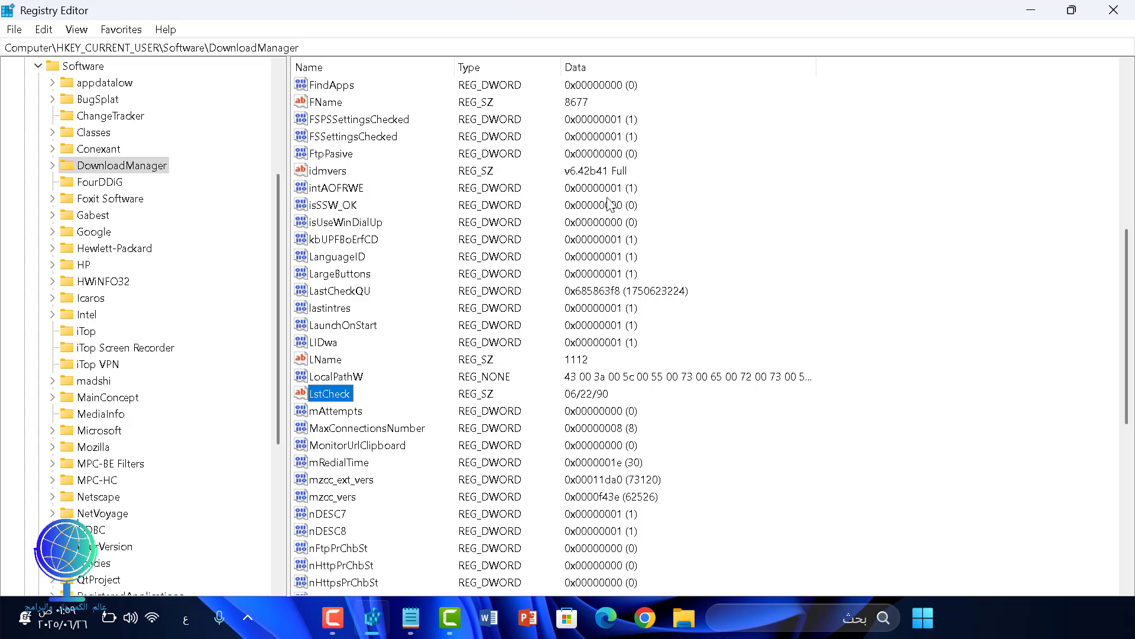
# Close the Registry Editor and open Internet Download Manager from the hidden background apps
pyautogui.click(1072, 10)
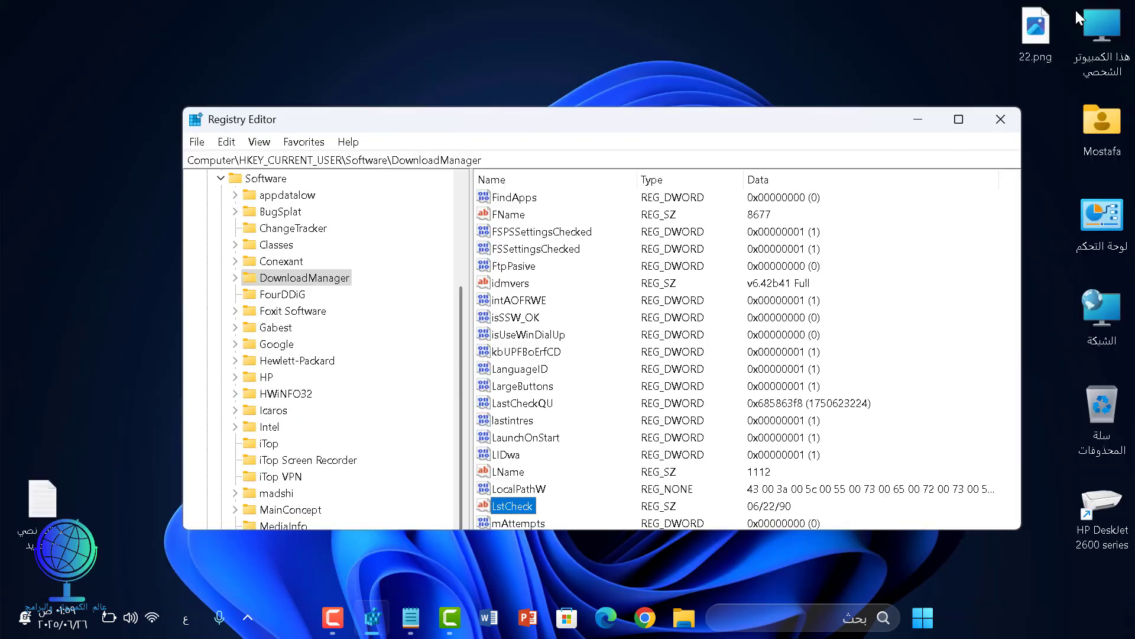
pyautogui.click(1001, 120)
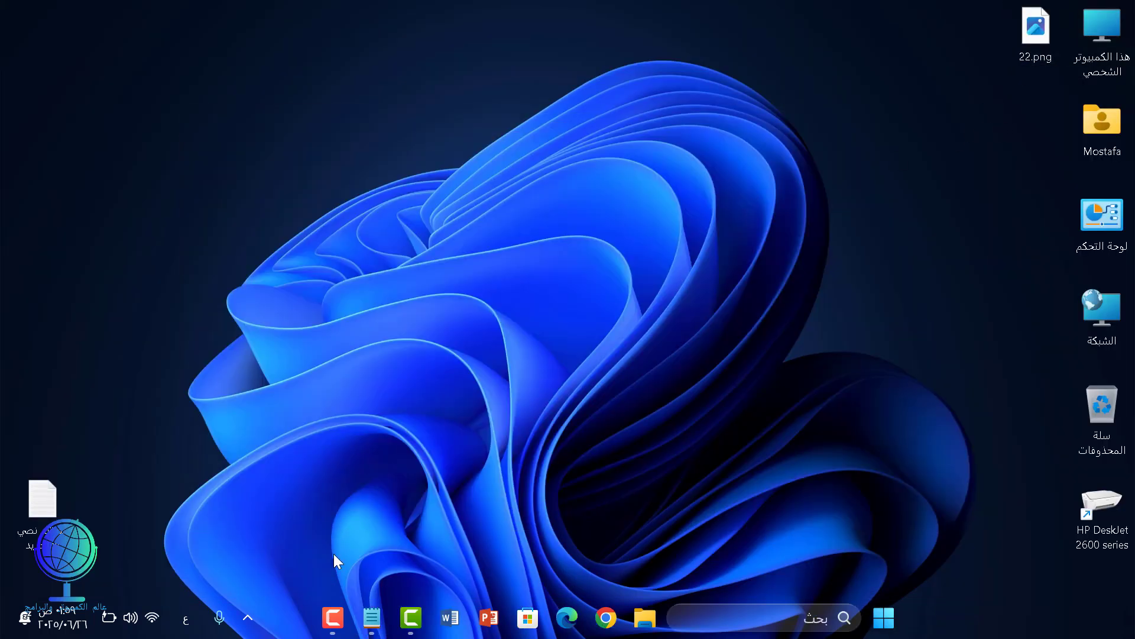
pyautogui.click(245, 614)
pyautogui.click(200, 568)
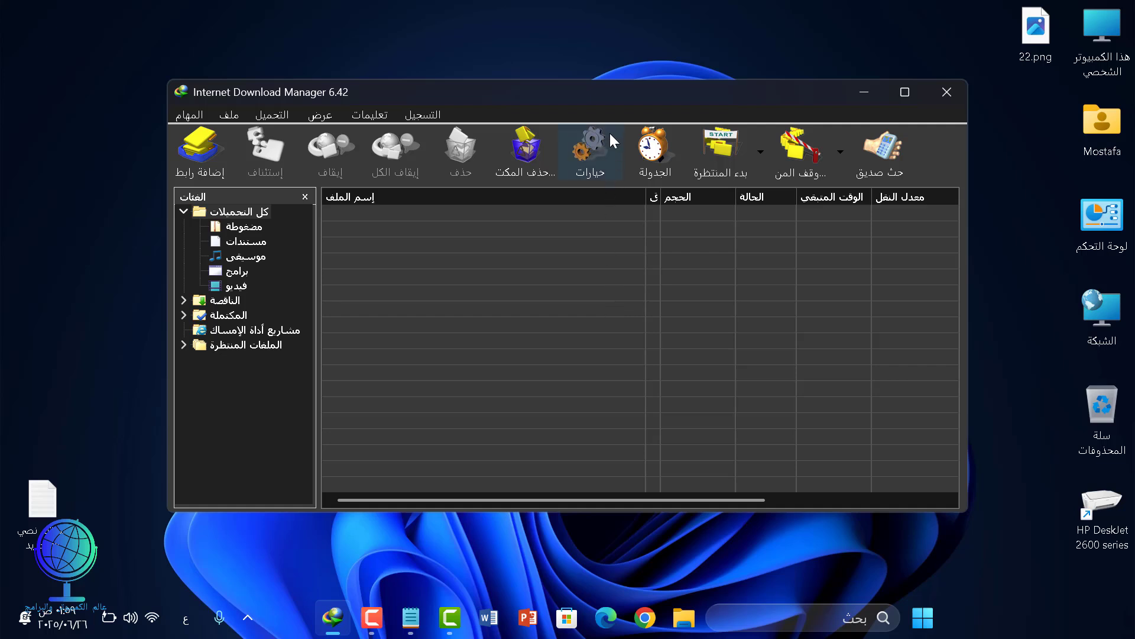
# Move the Internet Download Manager window slightly down, check for program updates and dismiss the resulting message
pyautogui.moveTo(607, 95); pyautogui.dragTo(607, 113)
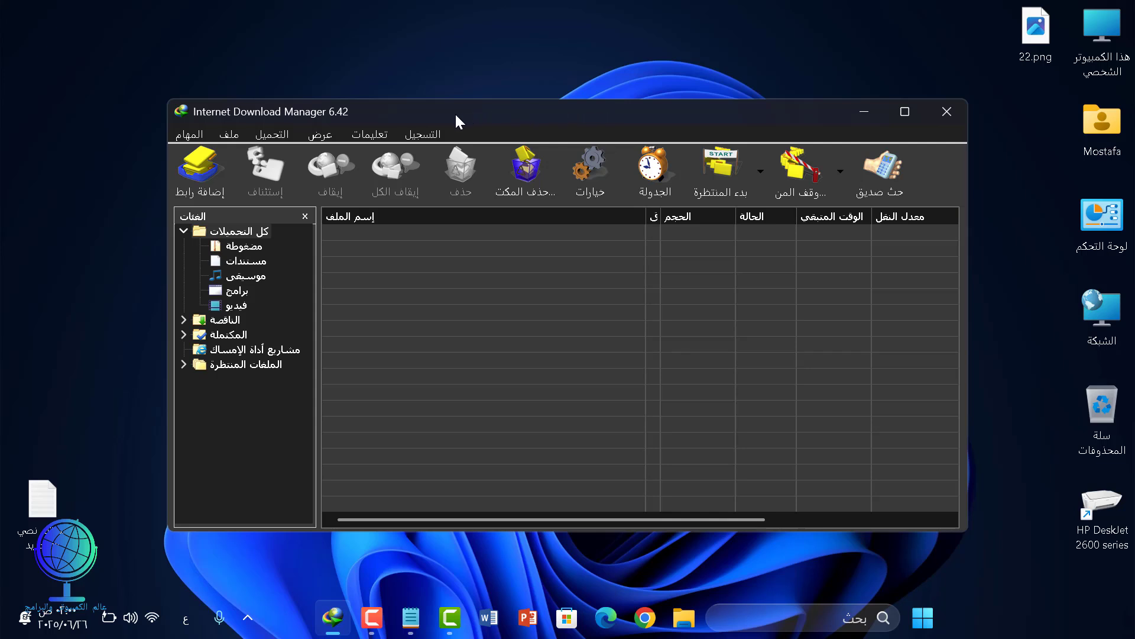
pyautogui.click(364, 131)
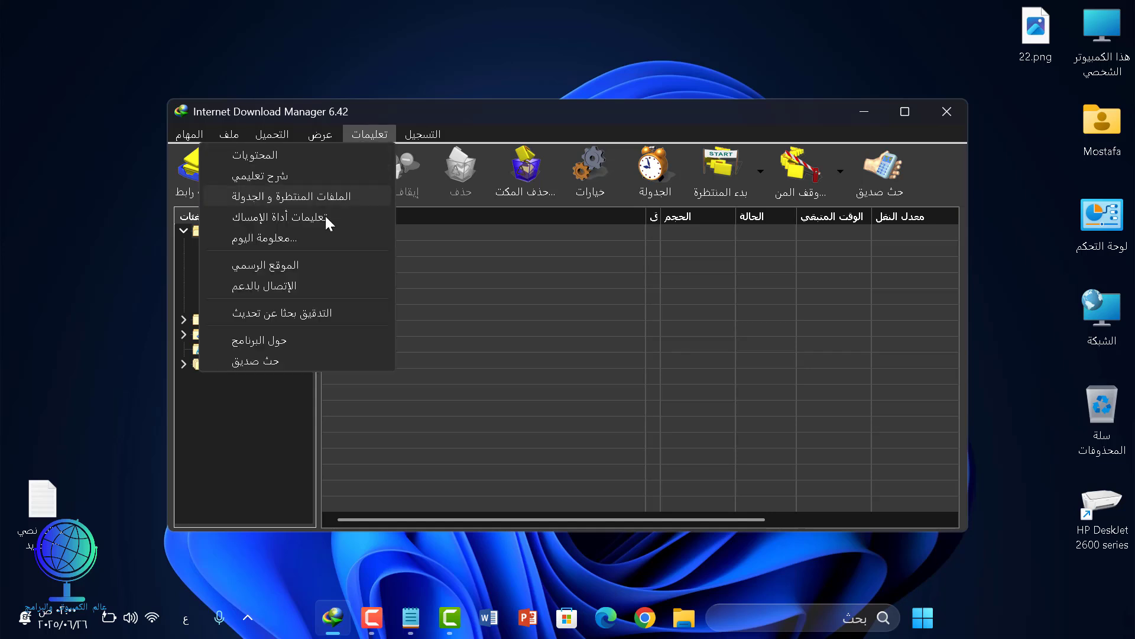
pyautogui.click(301, 319)
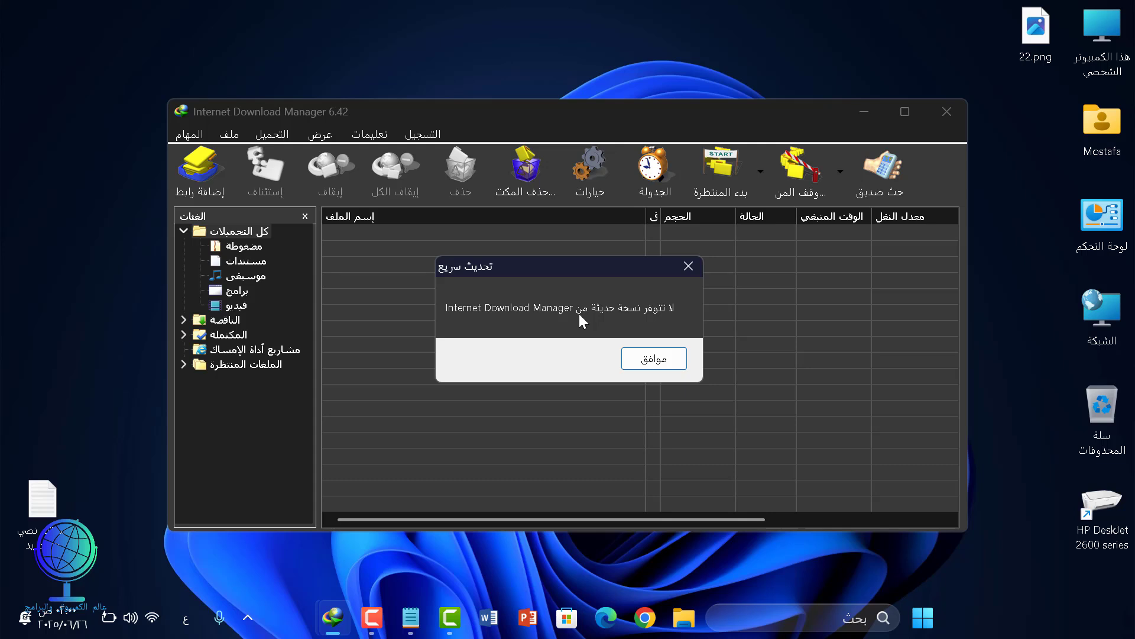
pyautogui.click(636, 361)
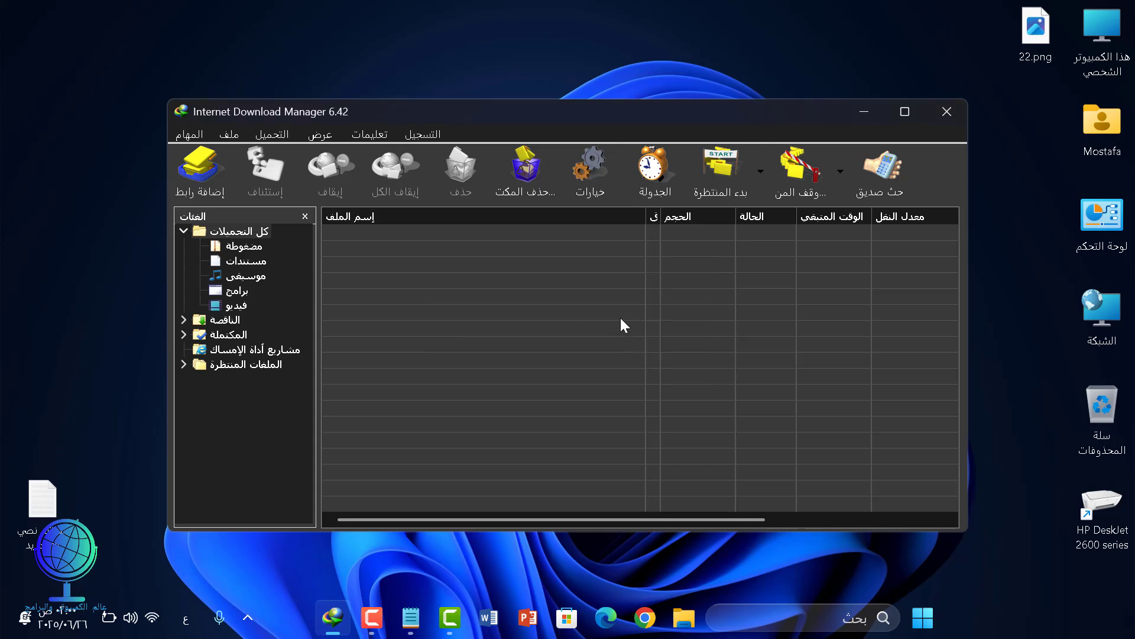